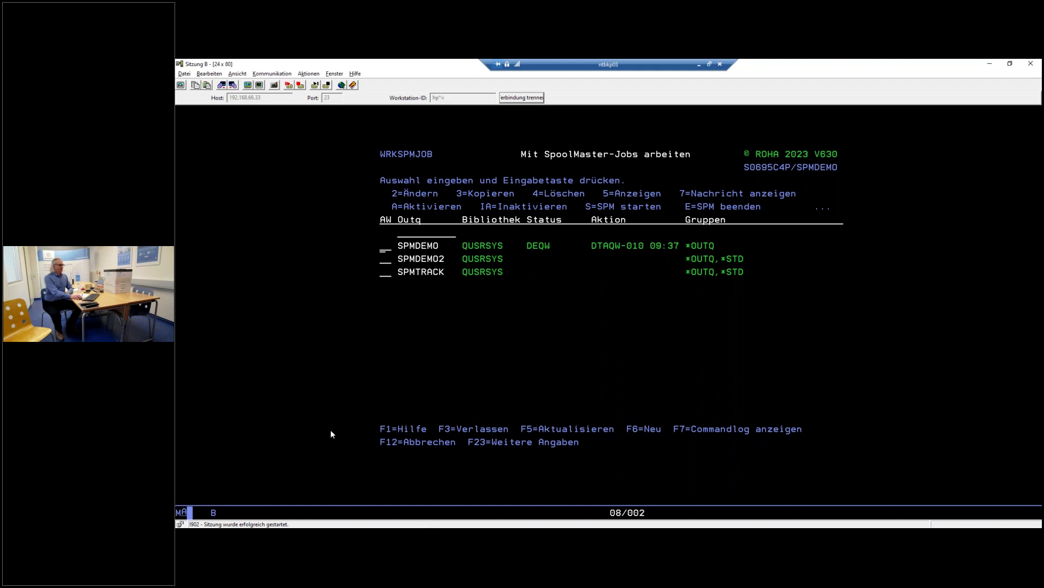
Open the SPMDEMO output queue and view the RECHNUNG spool file at the end of its list
type("5")
key("Return")
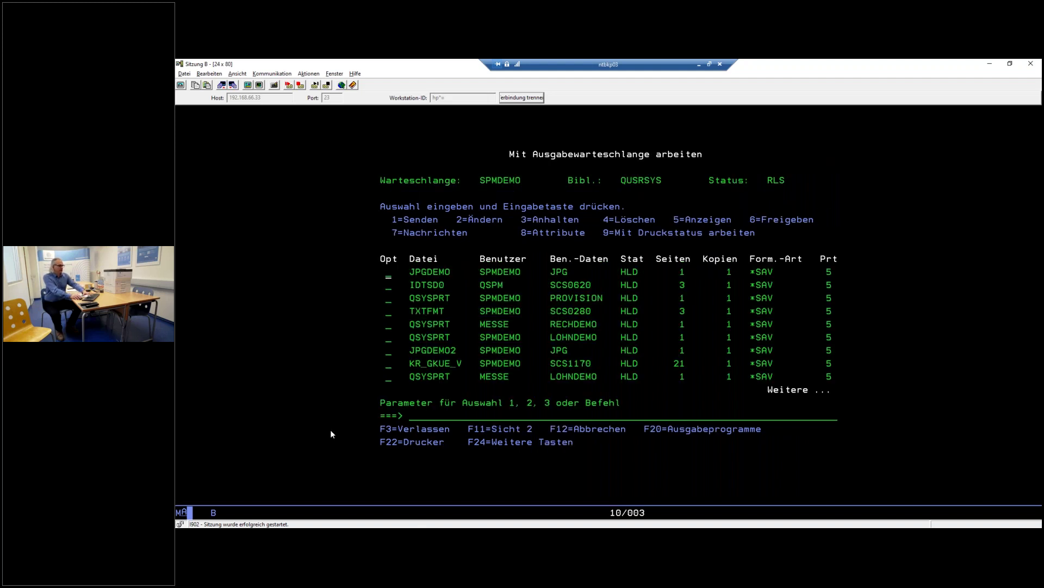
key("Page_Down")
key("Page_Down")
key("Page_Down")
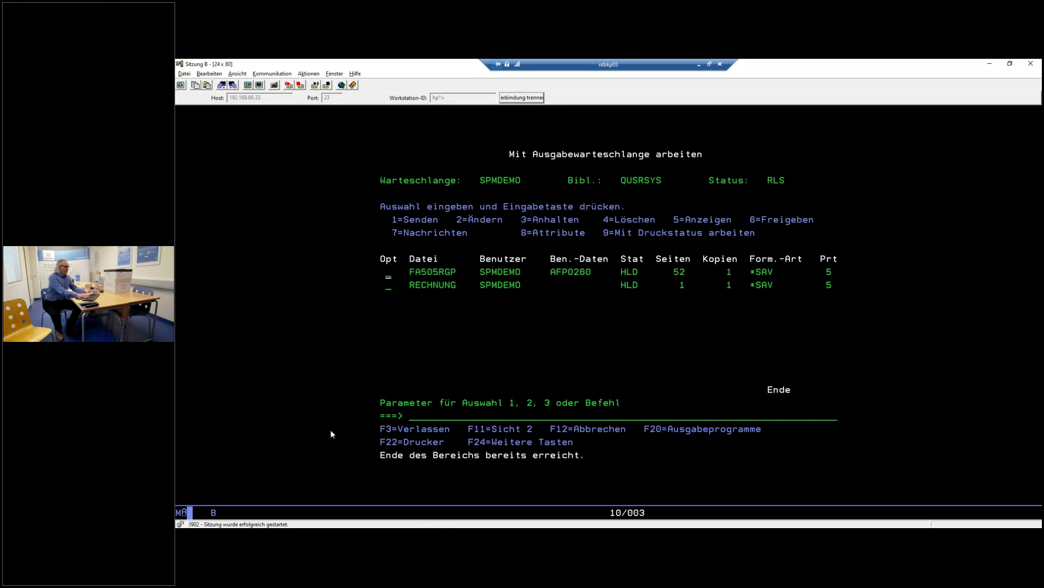
key("Down")
type("5")
key("Return")
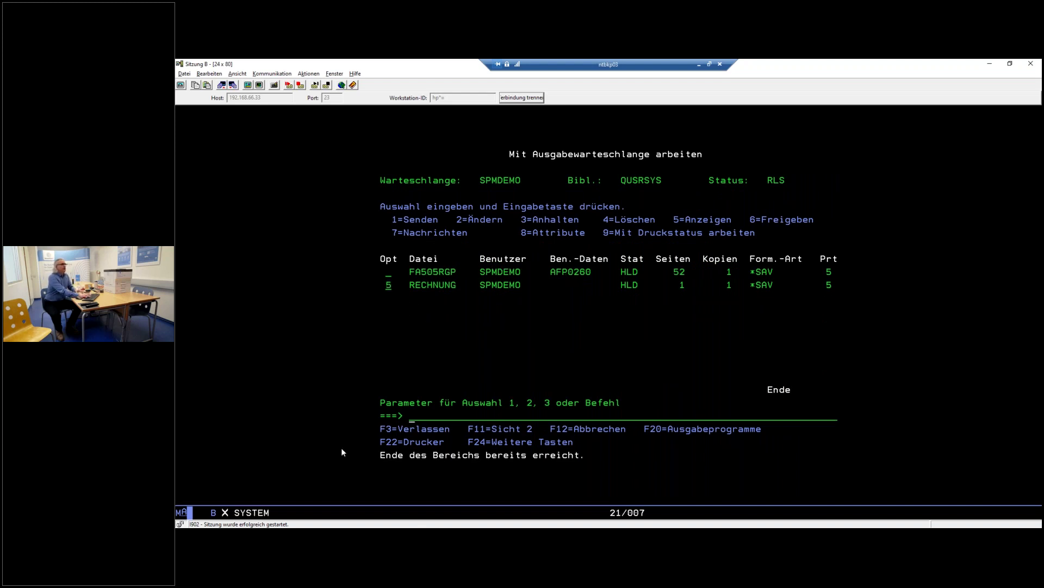
key("F3")
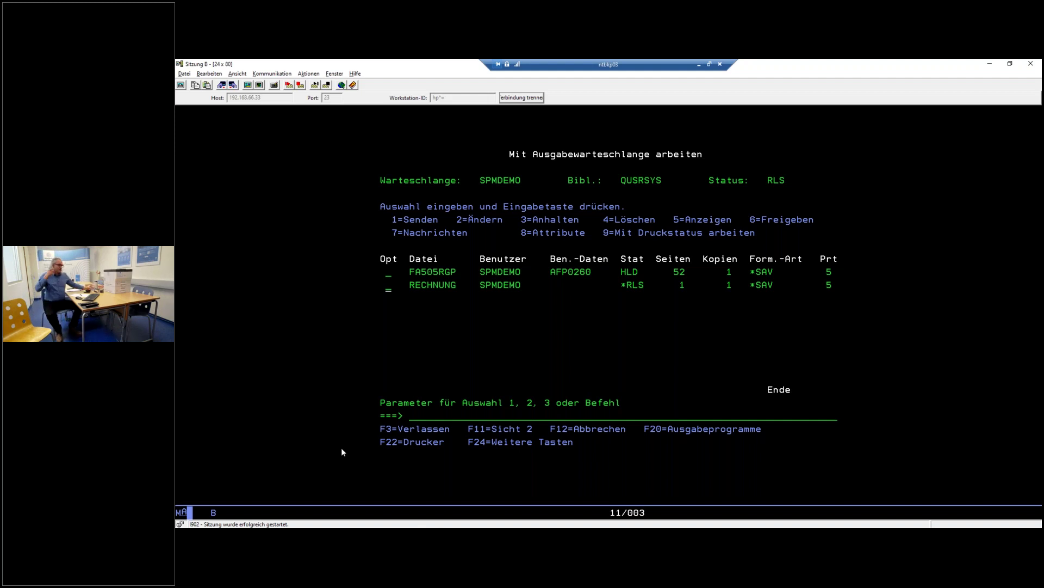
Switch to SpoolMaster konfigurieren and select the PRTSPLFPCL command of sequence 10, Rechnungen drucken, in group SPMDEMO
key("alt+Tab")
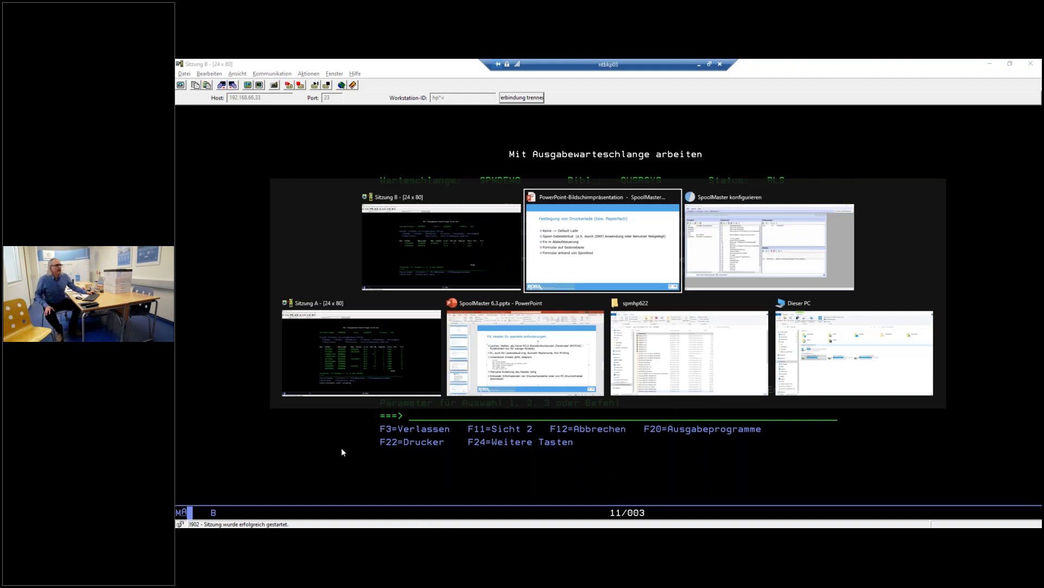
key("alt+Tab")
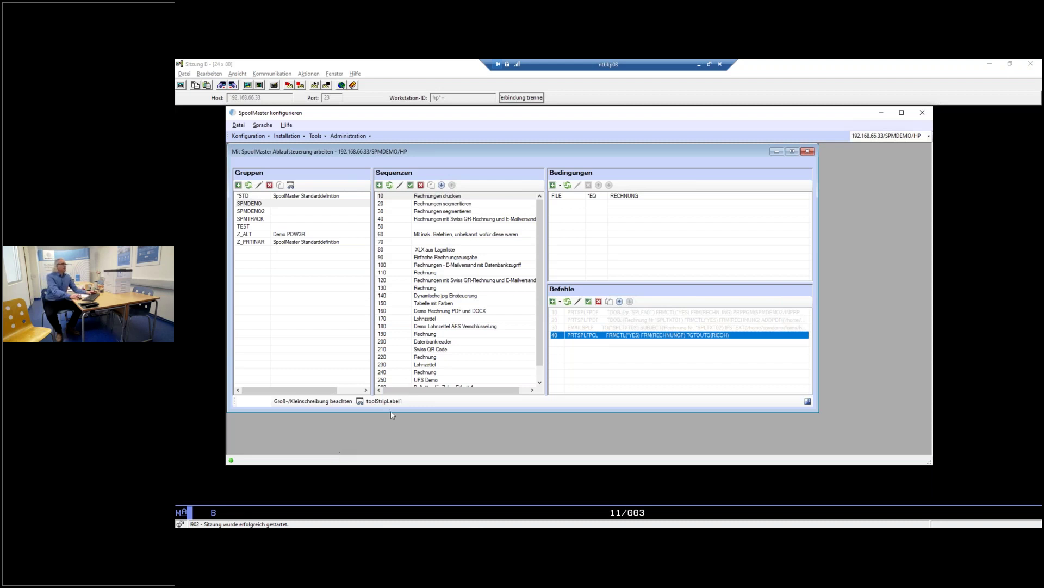
key("alt+Tab")
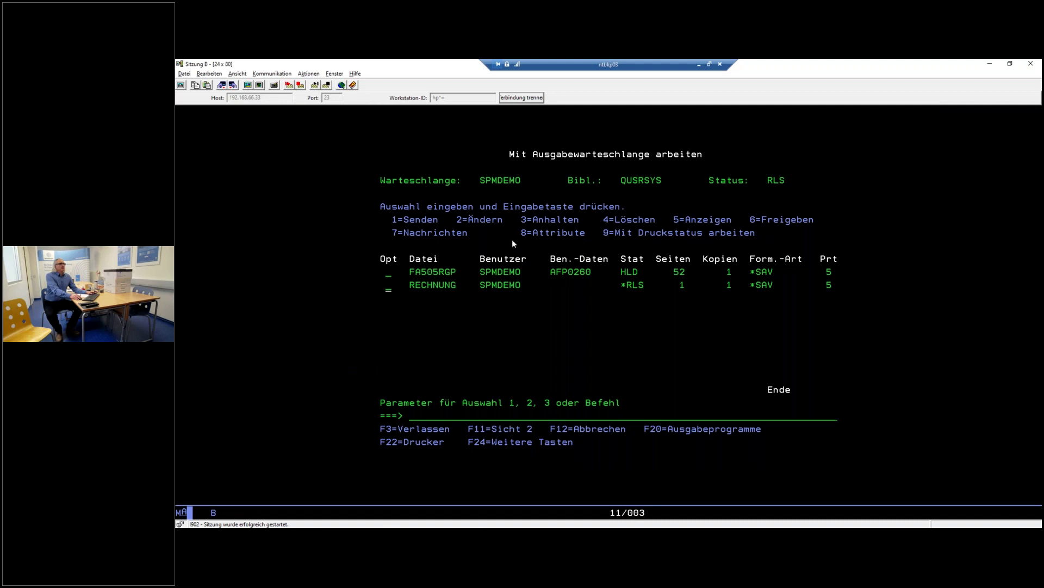
key("alt+Tab")
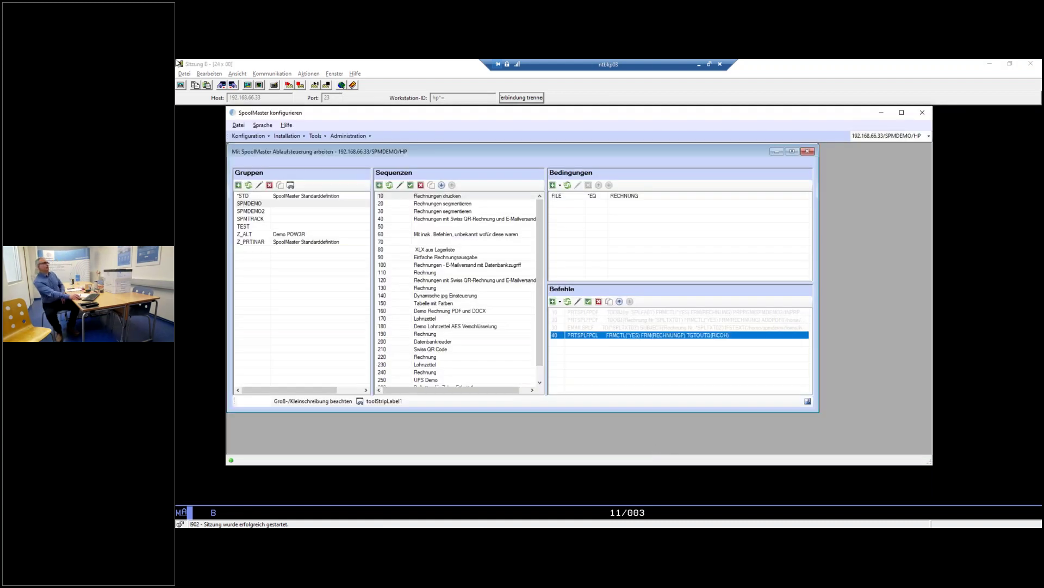
left_click(293, 205)
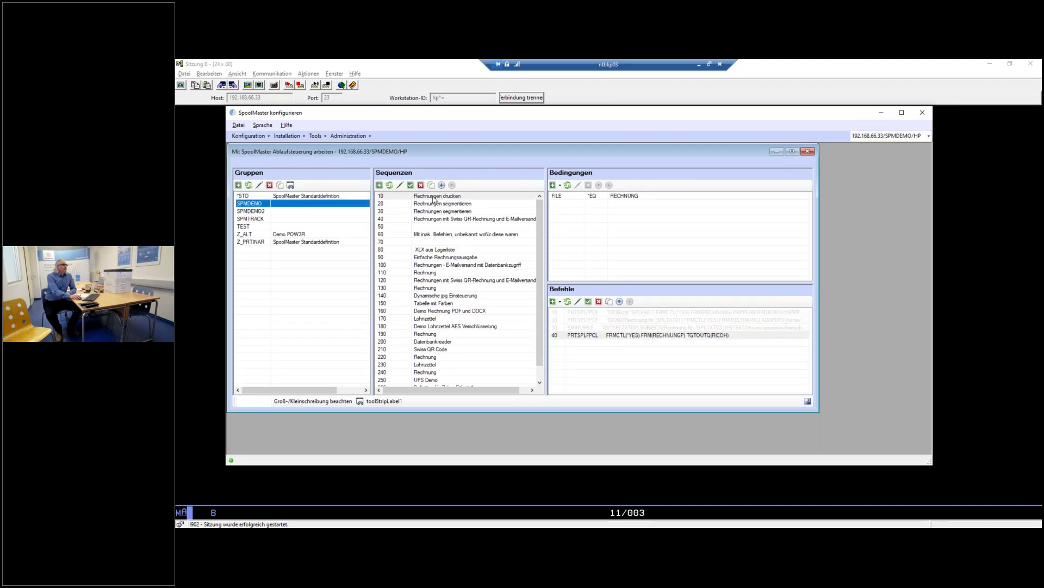
left_click(501, 197)
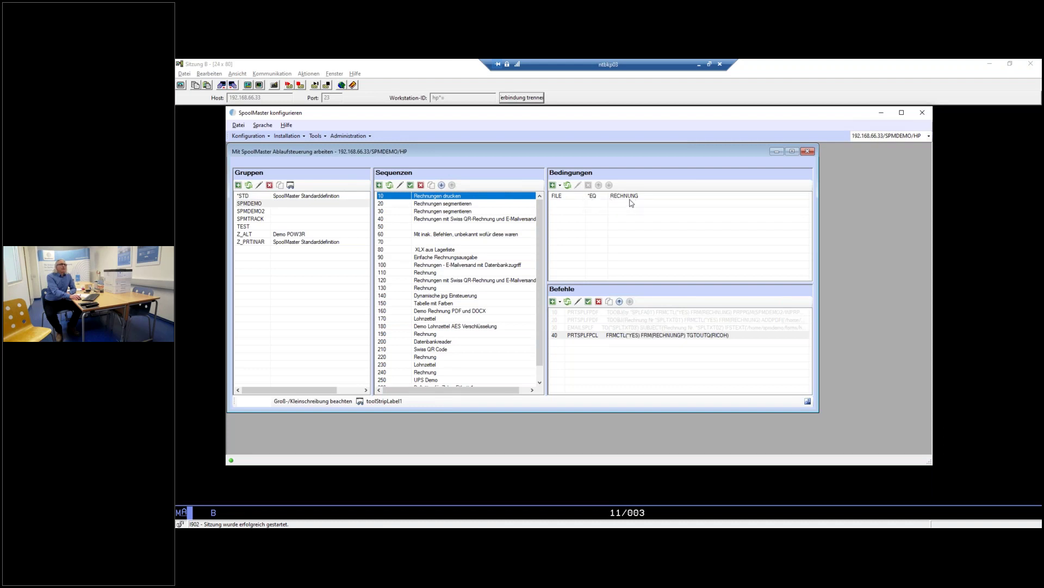
left_click(654, 335)
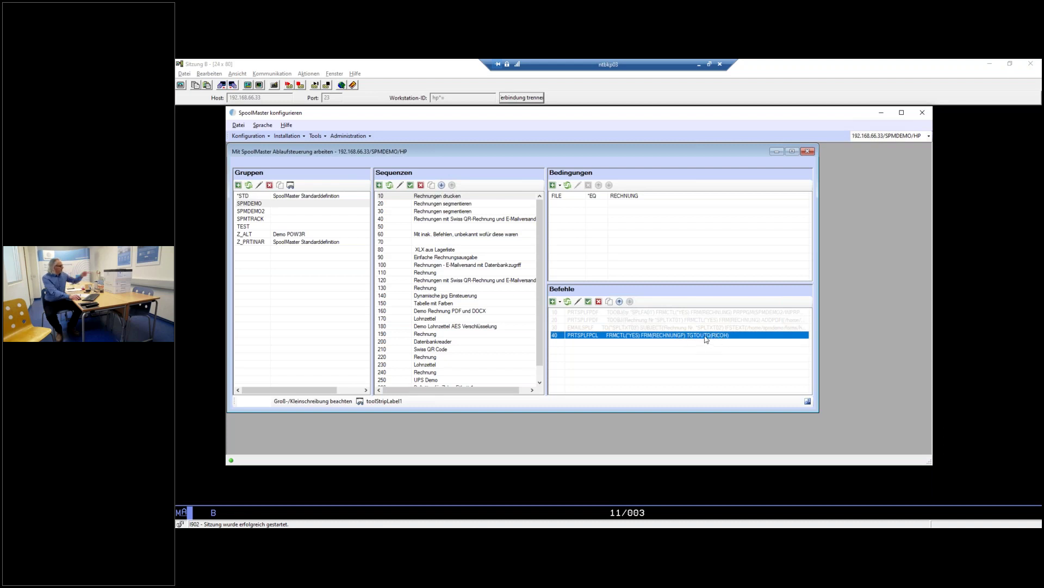
Set the Papierfach (DRAWER) parameter of the PRTSPLFPCL command to 2 and save the command
double_click(669, 336)
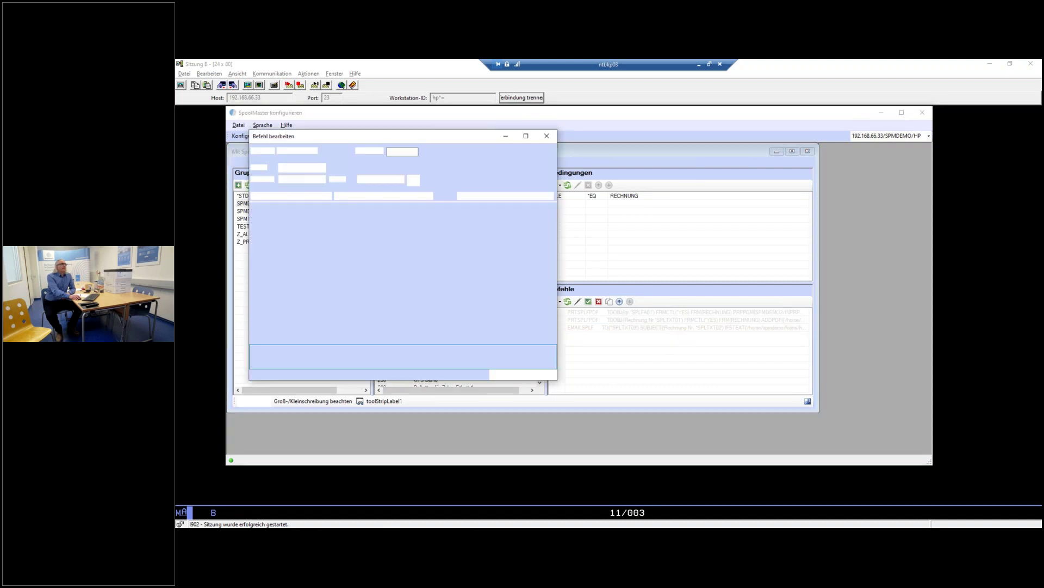
left_click_drag(370, 141, 573, 136)
left_click_drag(756, 213, 754, 238)
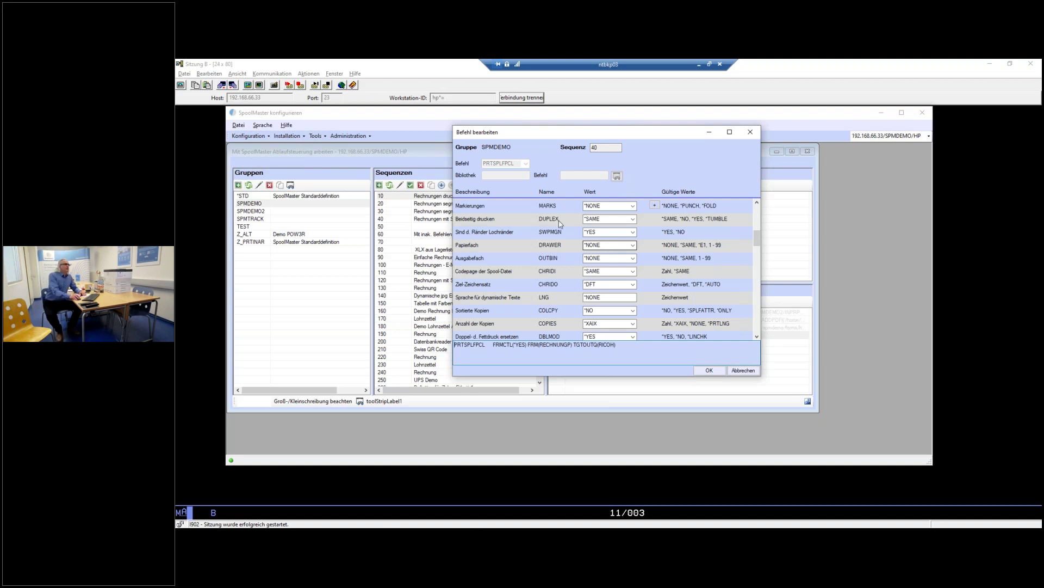
left_click(617, 243)
type("2")
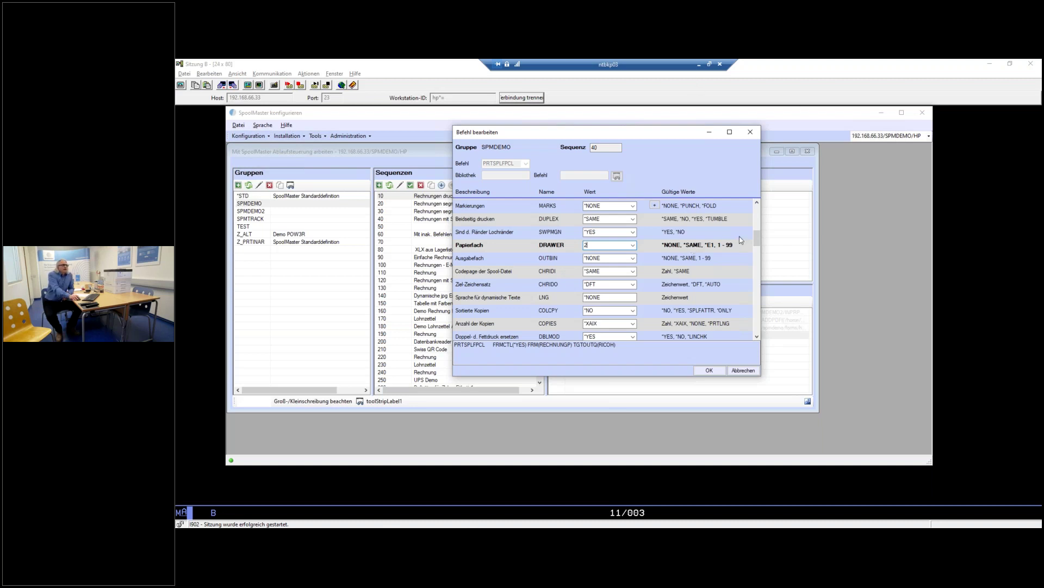
left_click_drag(757, 242, 757, 209)
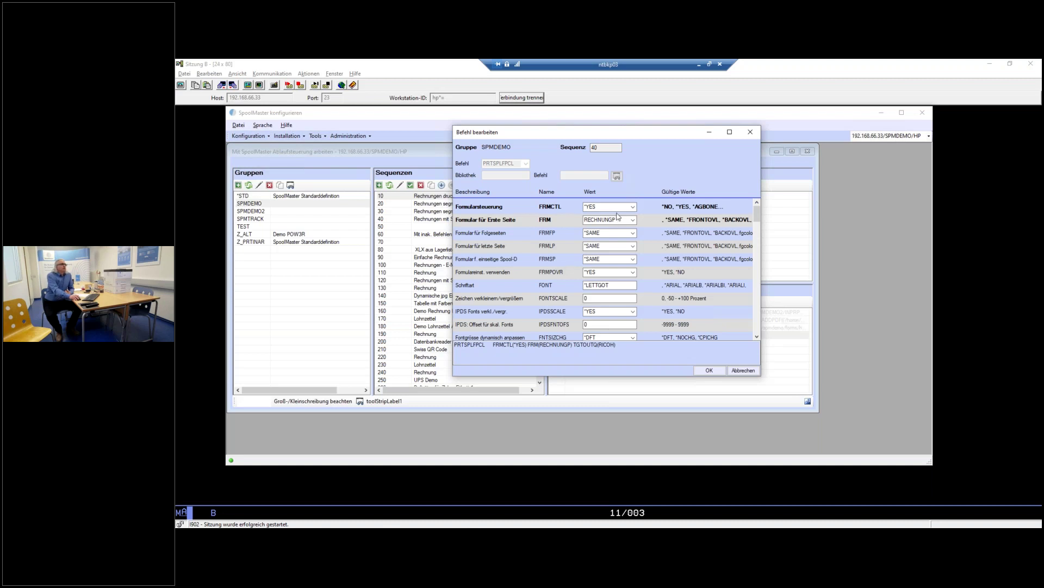
scroll(693, 268, "down", 3)
scroll(691, 267, "down", 6)
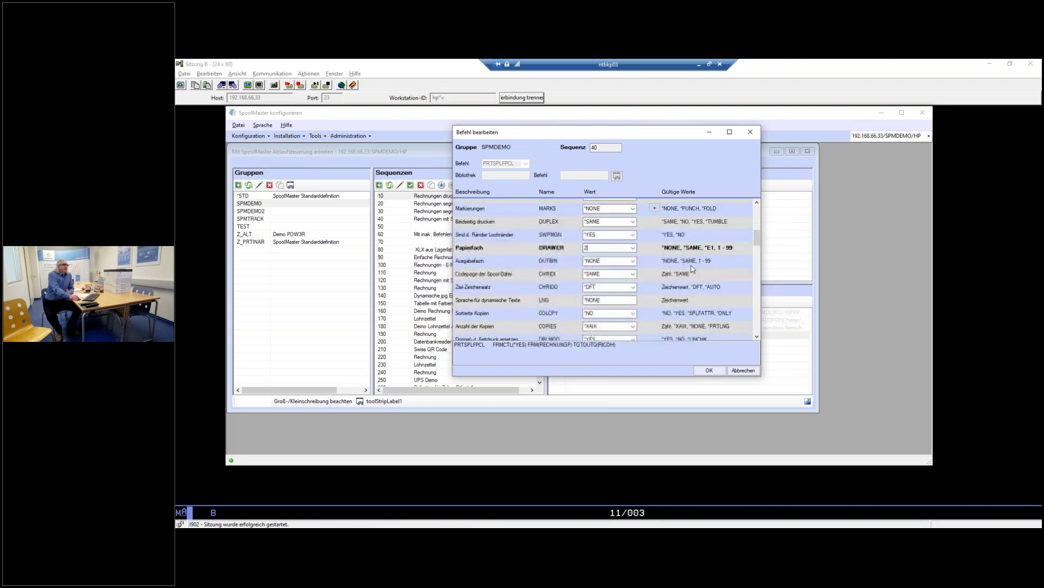
scroll(686, 268, "up", 3)
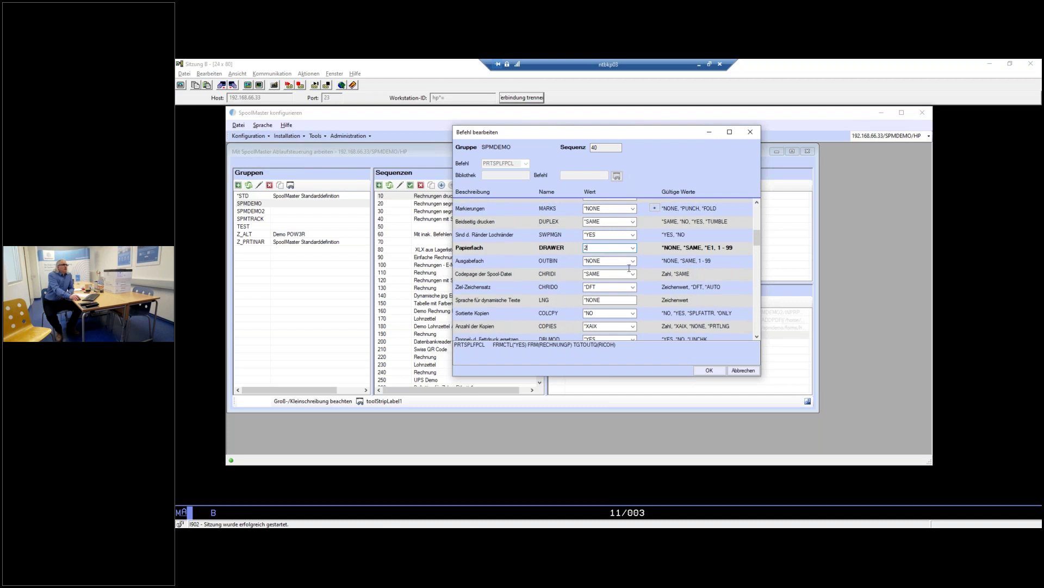
left_click(709, 371)
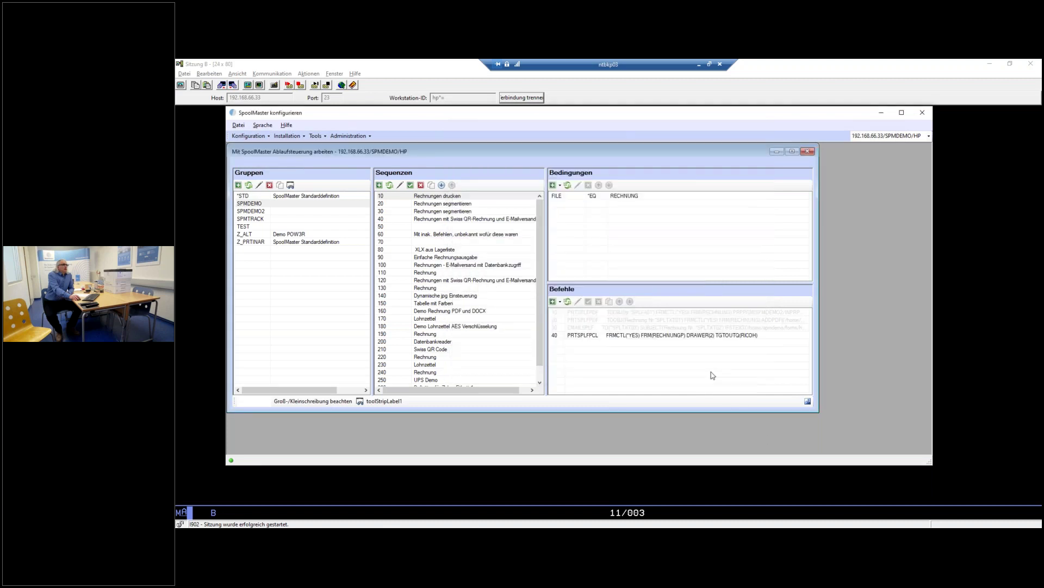
Switch to terminal session A and open PCL-Ladennummern zuordnen from the SpoolMaster Tools
key("alt+Tab")
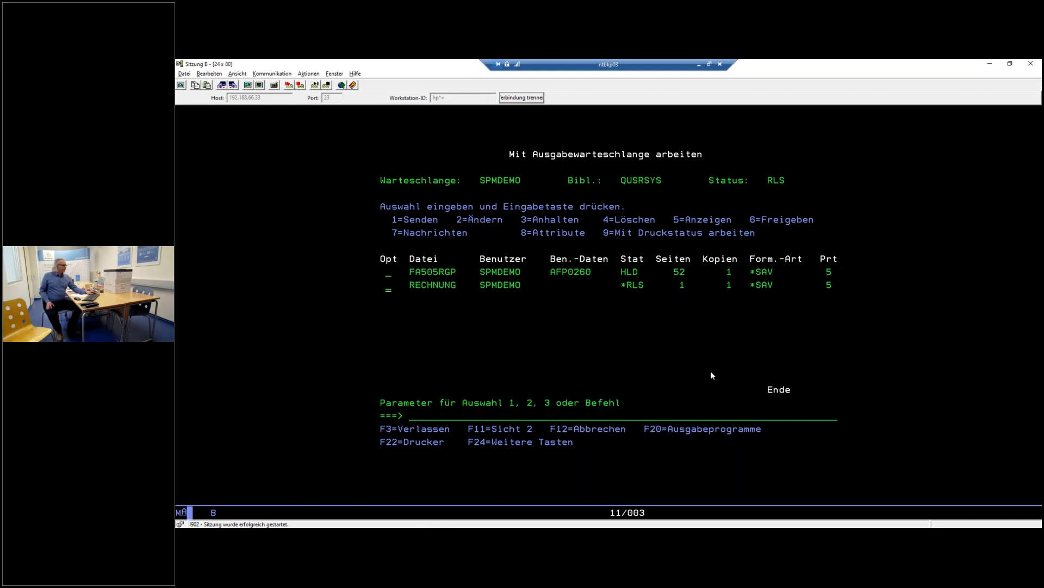
key("alt+Tab")
key("alt+Tab")
key("alt+Tab")
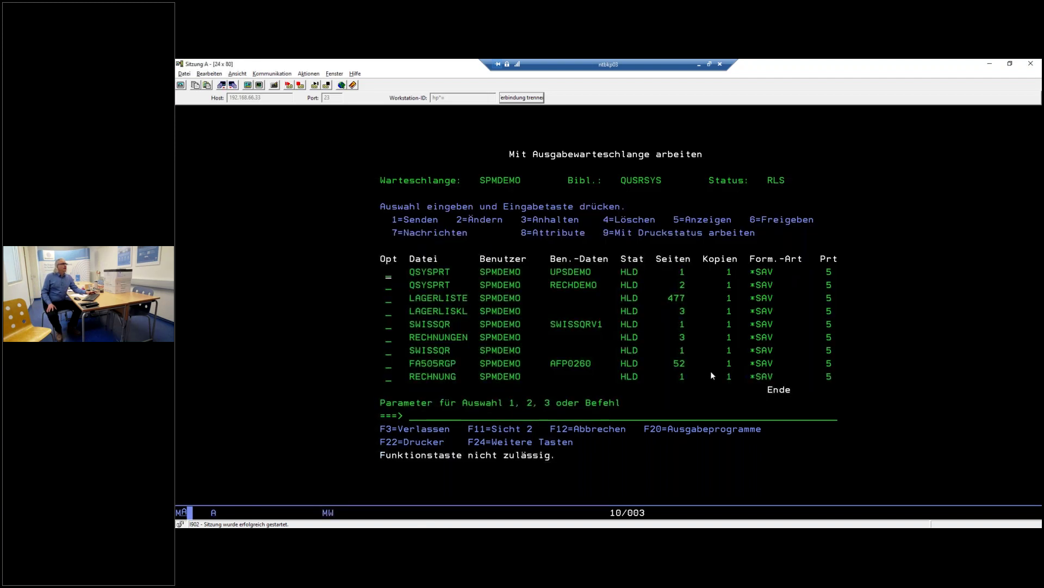
key("F3")
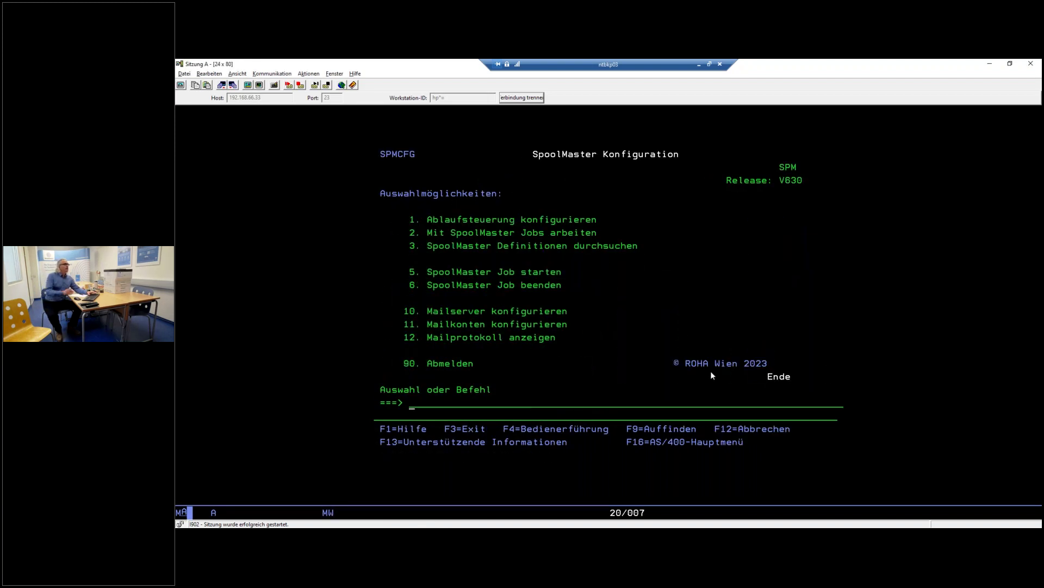
key("F3")
type("8")
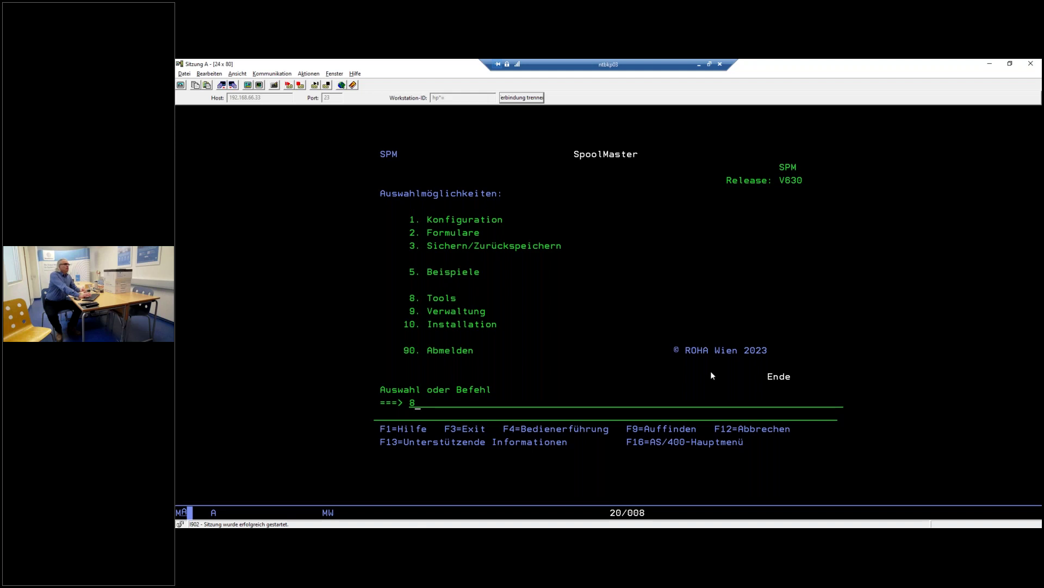
key("Return")
type("4")
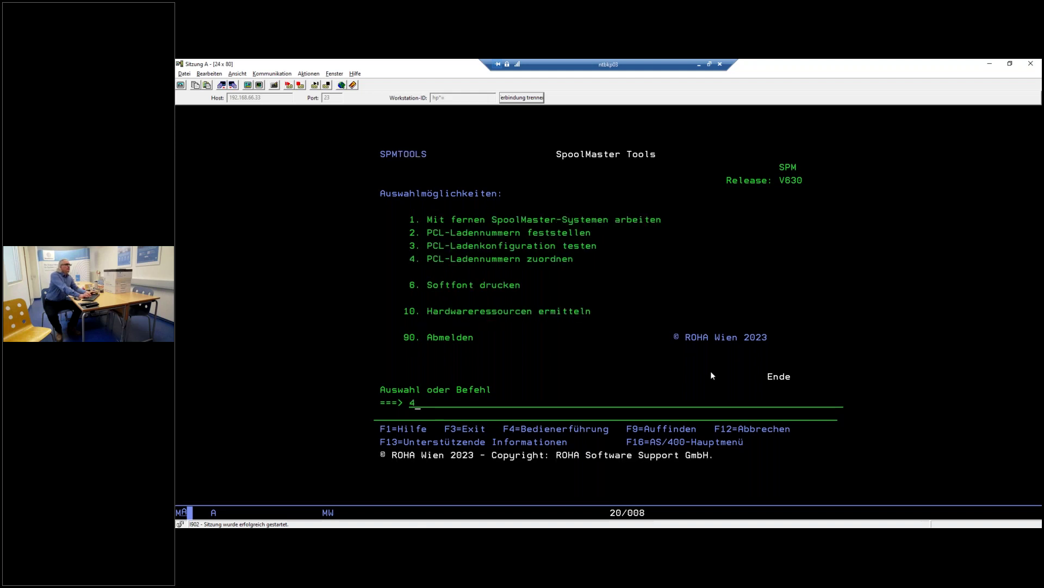
key("Return")
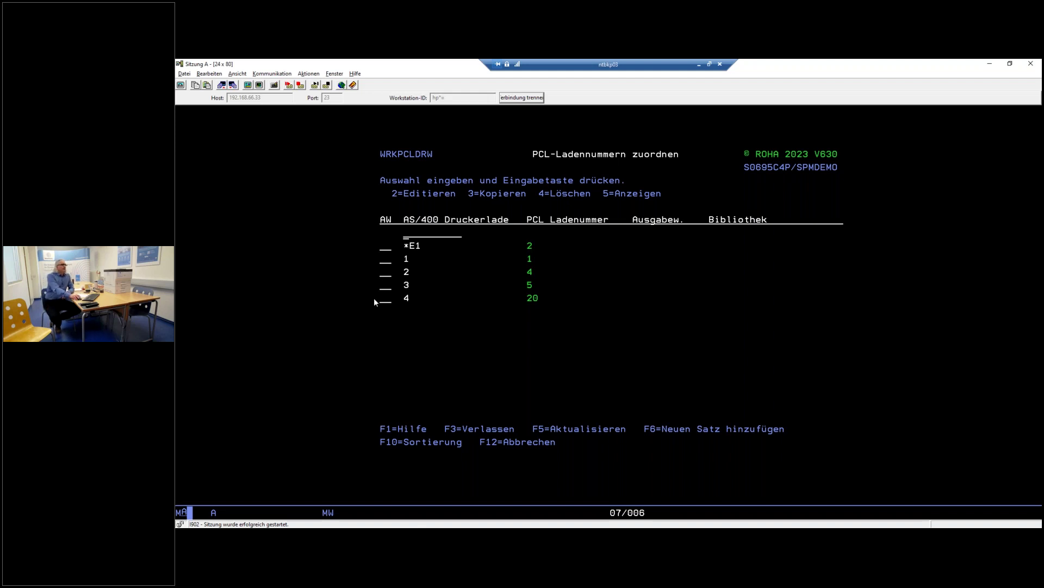
Examine which PCL drawer number is assigned to each AS/400 printer drawer, and return to SpoolMaster Tools
left_click(406, 259)
left_click(528, 261)
left_click(410, 247)
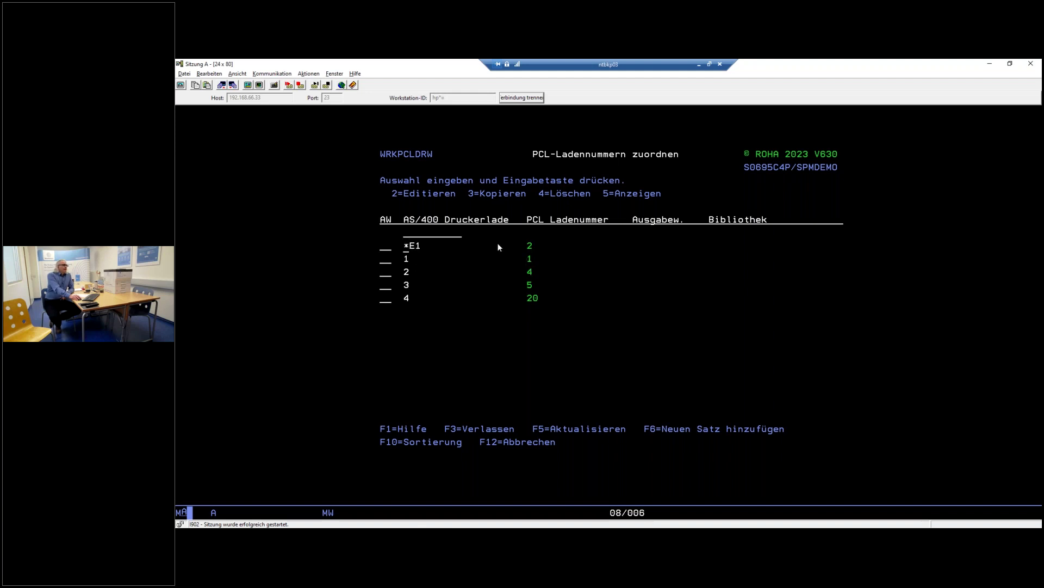
left_click(538, 246)
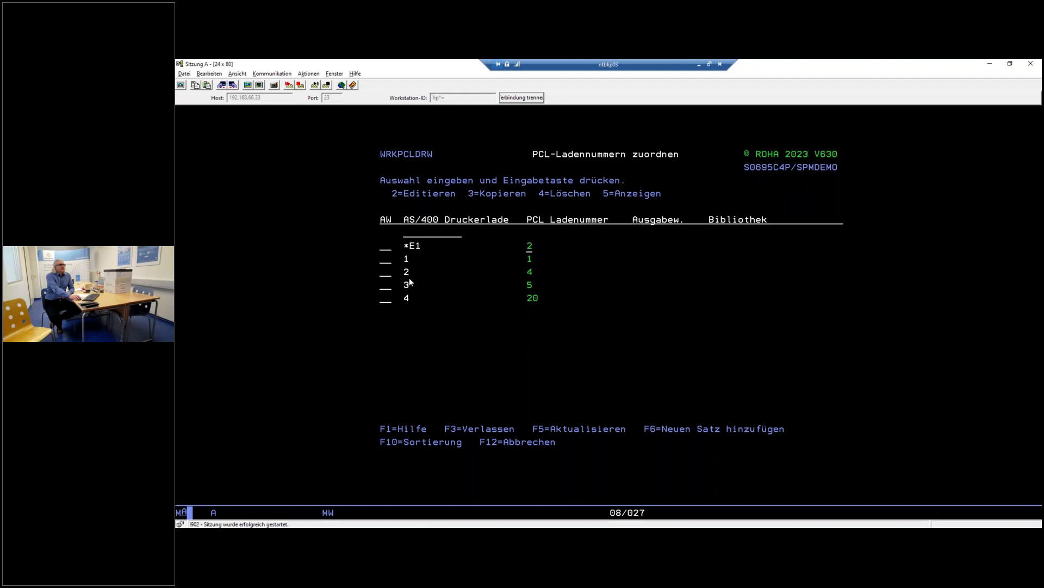
left_click(431, 275)
left_click(531, 273)
key("Tab")
left_click(531, 289)
key("Tab")
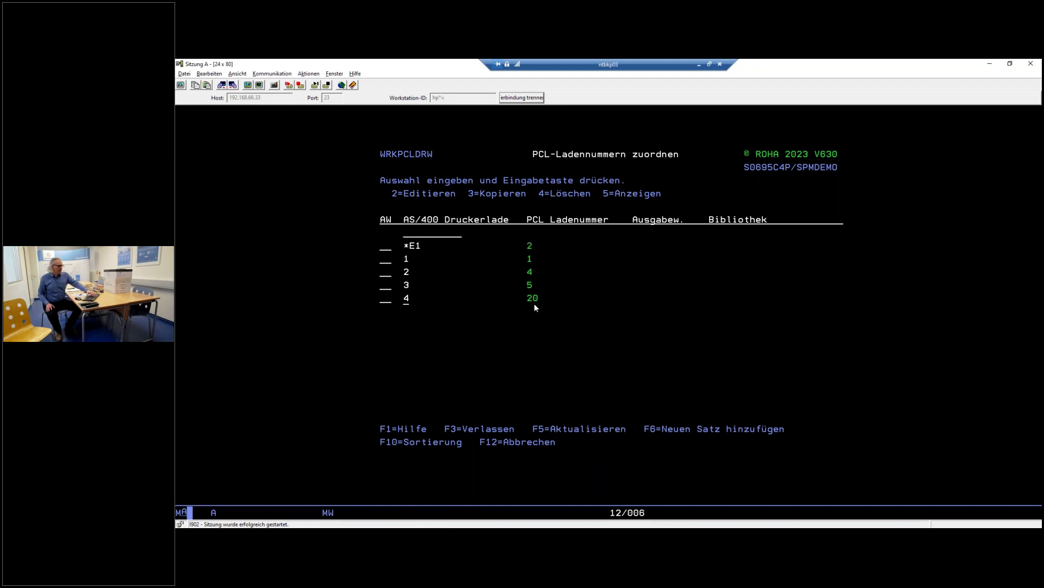
key("F3")
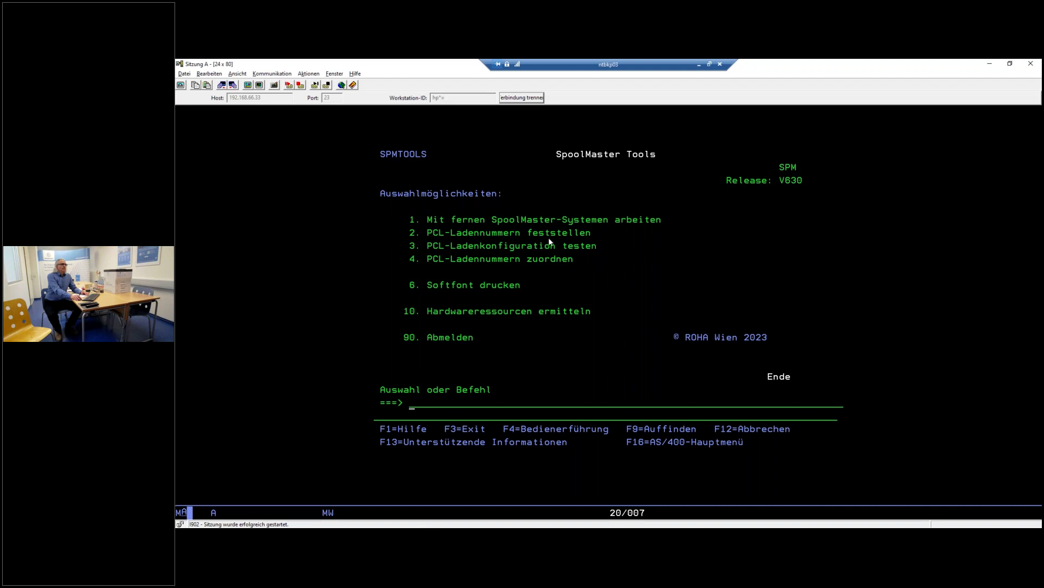
Run PCL-Ladennummern feststellen for test pages 1 to 4 with RICOH as the target output queue
type("2")
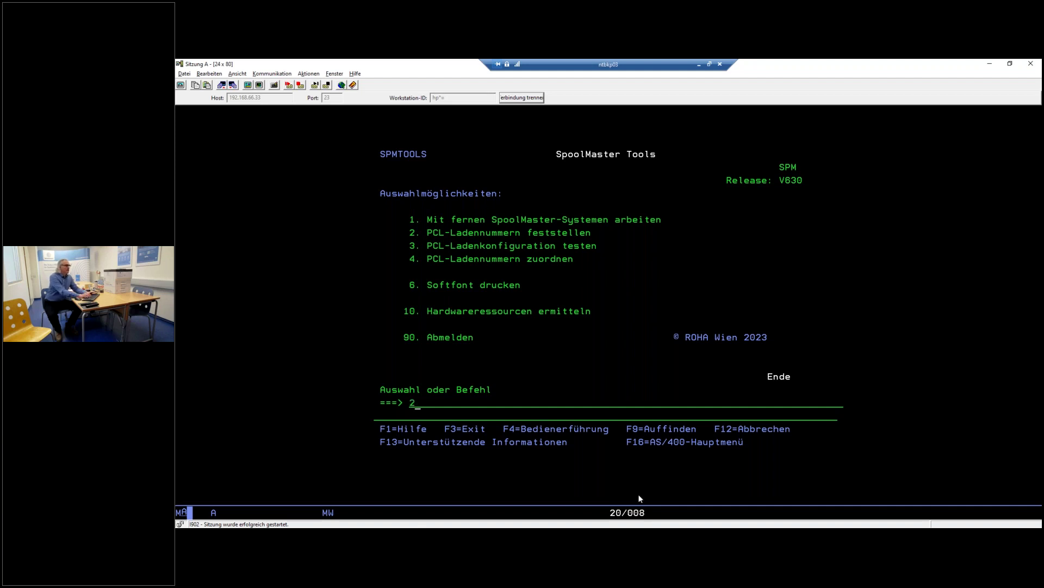
key("Return")
type("1")
type("4")
key("Tab")
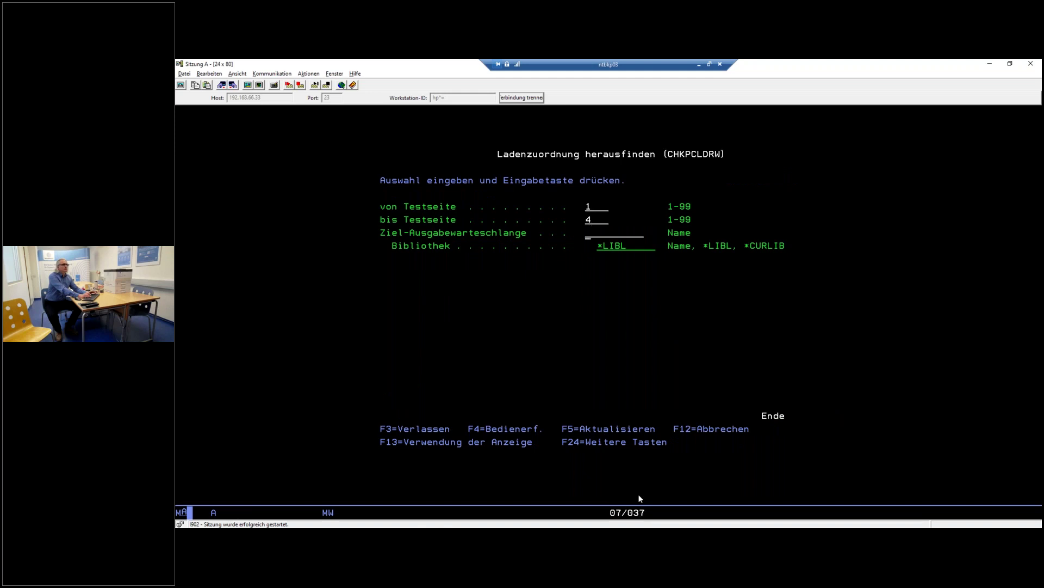
type("ricoh")
key("Return")
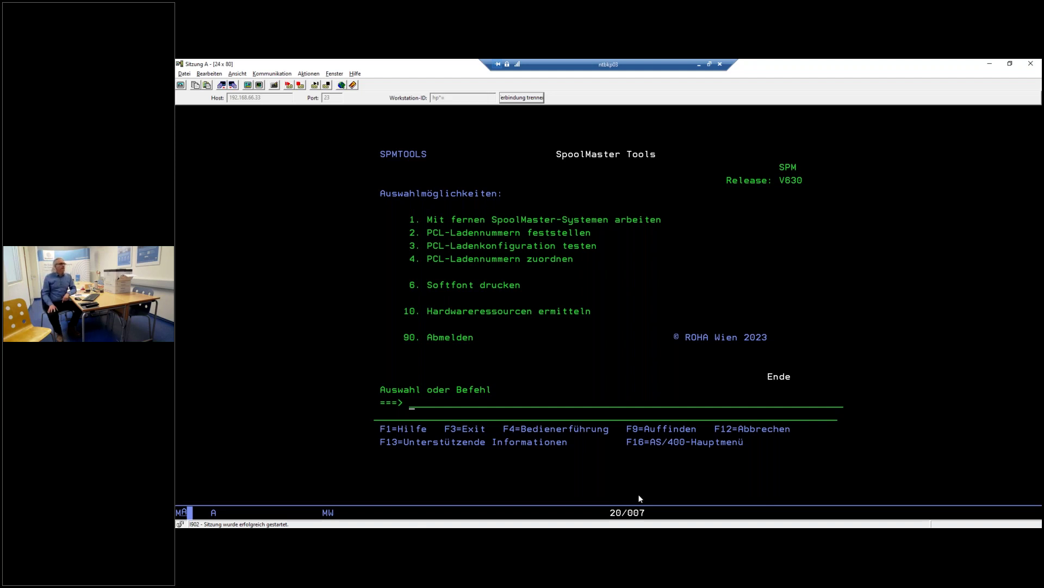
Add a PCL drawer assignment mapping AS/400 drawer 2 to PCL drawer 1 for output queue RICOH in library QUSRSYS
type("4")
key("Return")
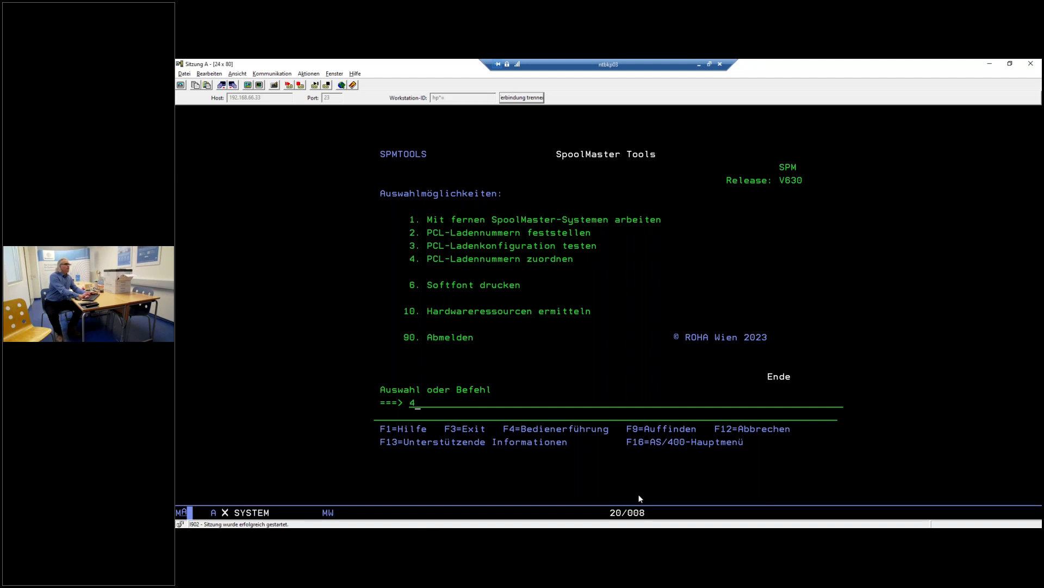
key("F6")
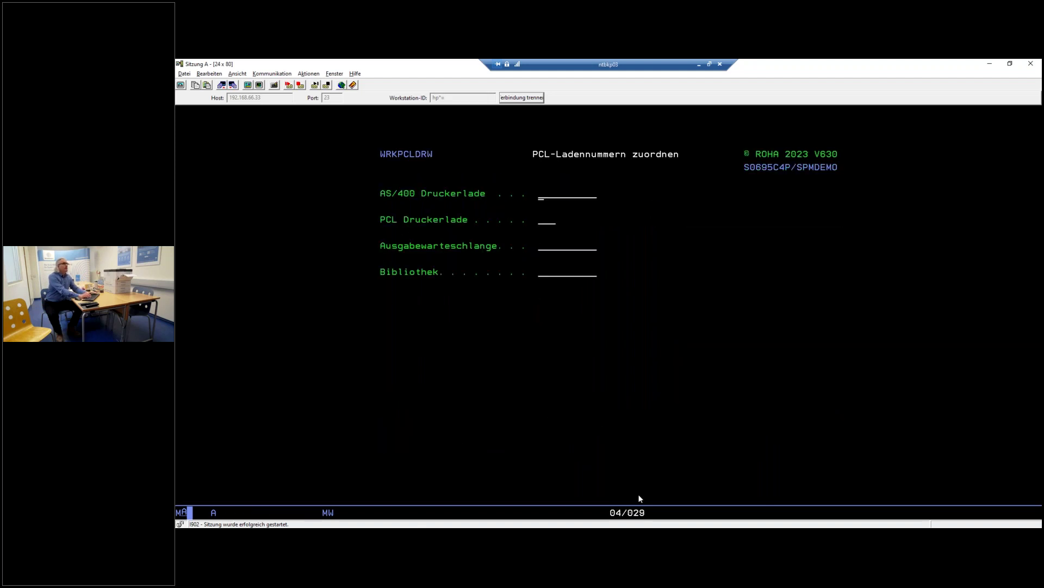
type("2")
key("Tab")
type("1")
key("Tab")
type("RICOH")
key("Tab")
type("QUSRSYS")
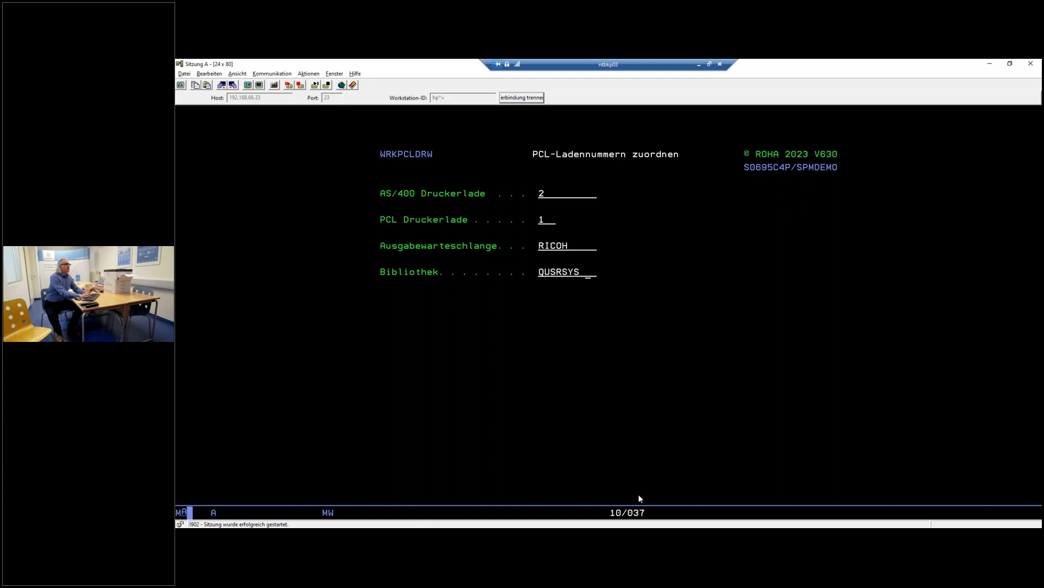
key("Return")
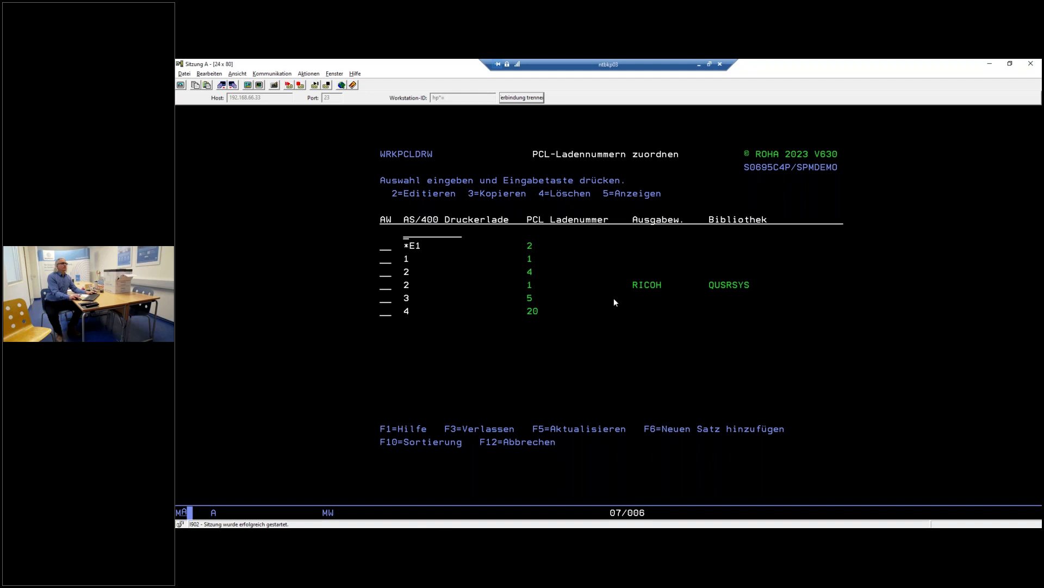
Return session B from the SPMDEMO output queue to the SpoolMaster jobs list, and return session A to SpoolMaster Tools
key("alt+Tab")
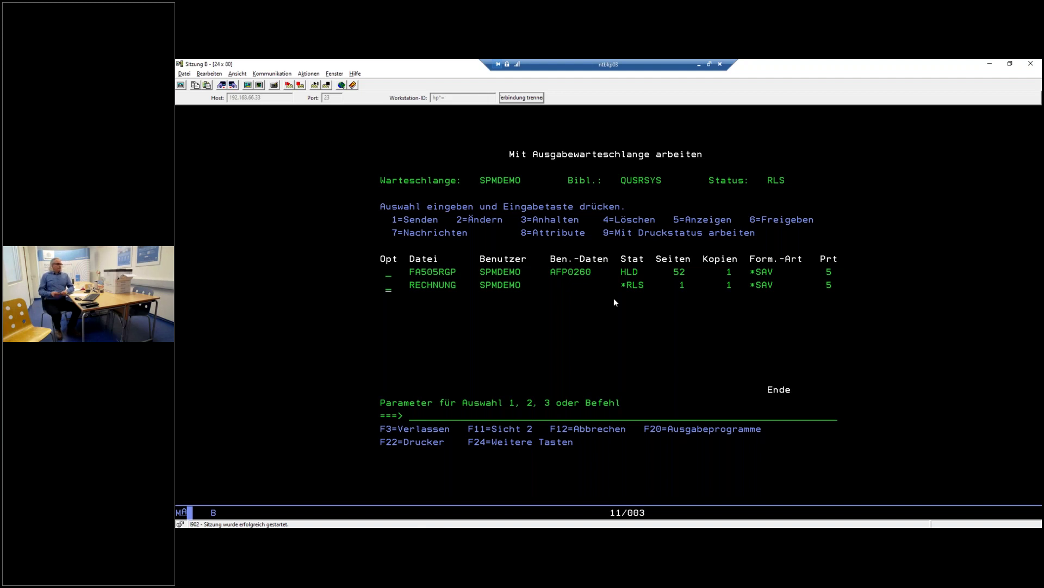
key("F12")
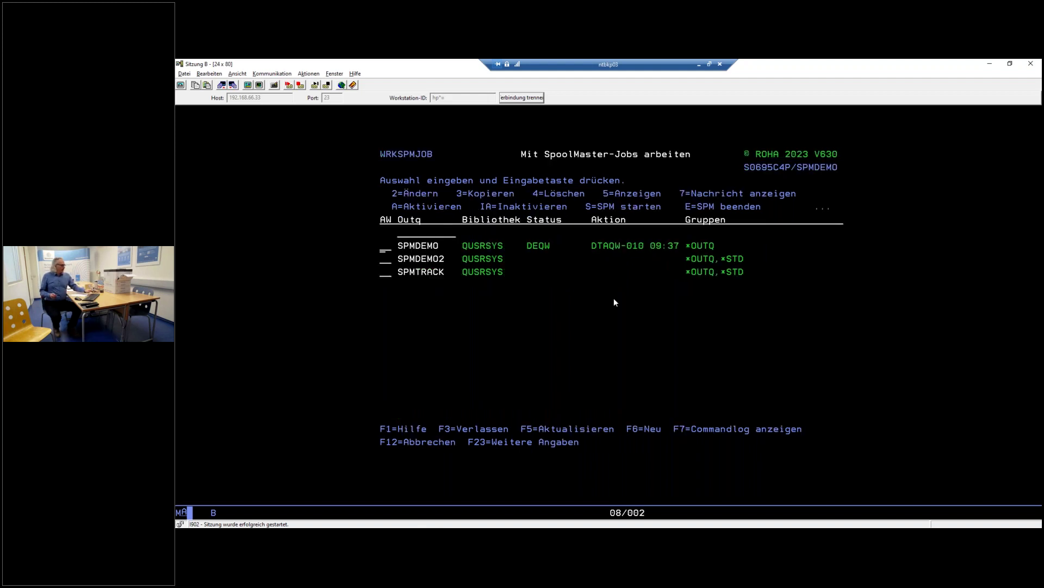
key("alt+Tab")
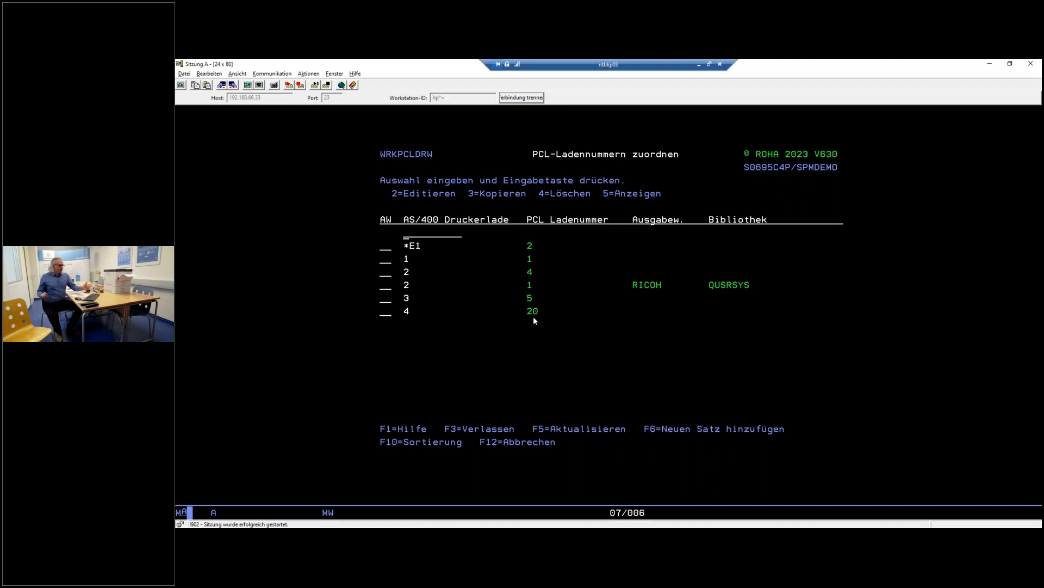
key("F3")
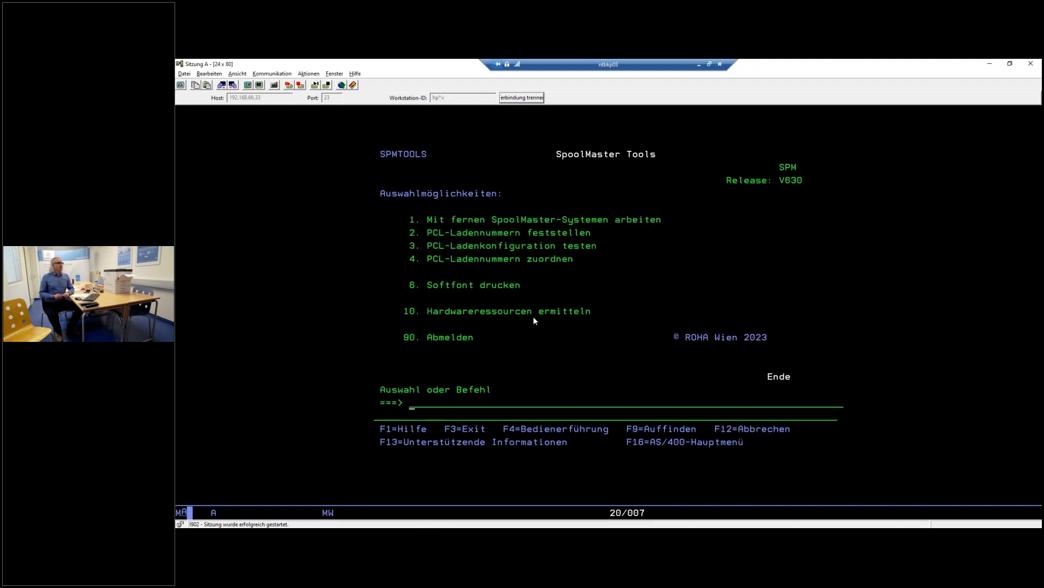
type("2")
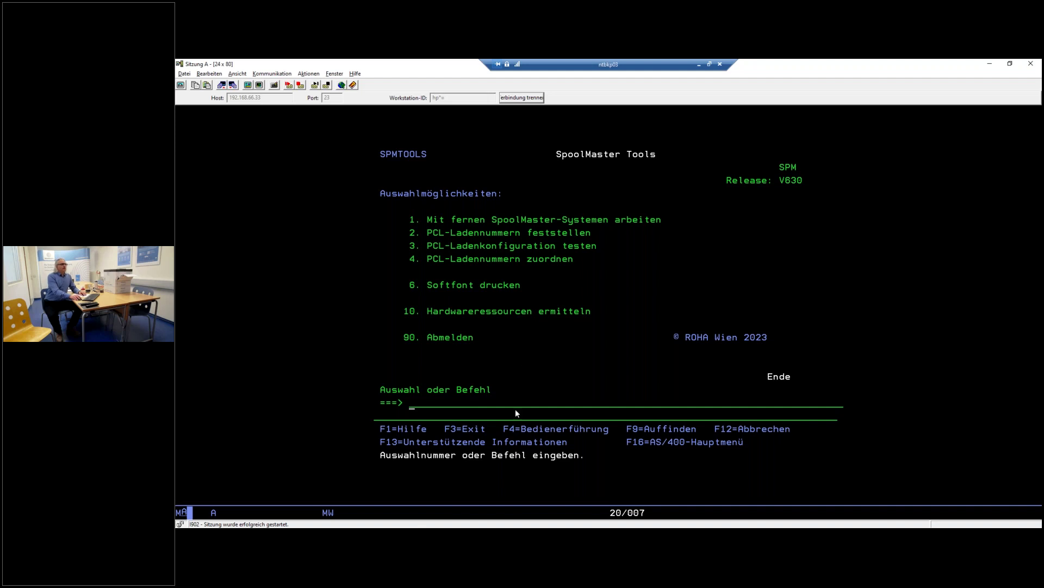
Switch to SpoolMaster konfigurieren, review the drawer assignments in PCL-Ladennummern zuordnen, and close that window
key("alt+Tab")
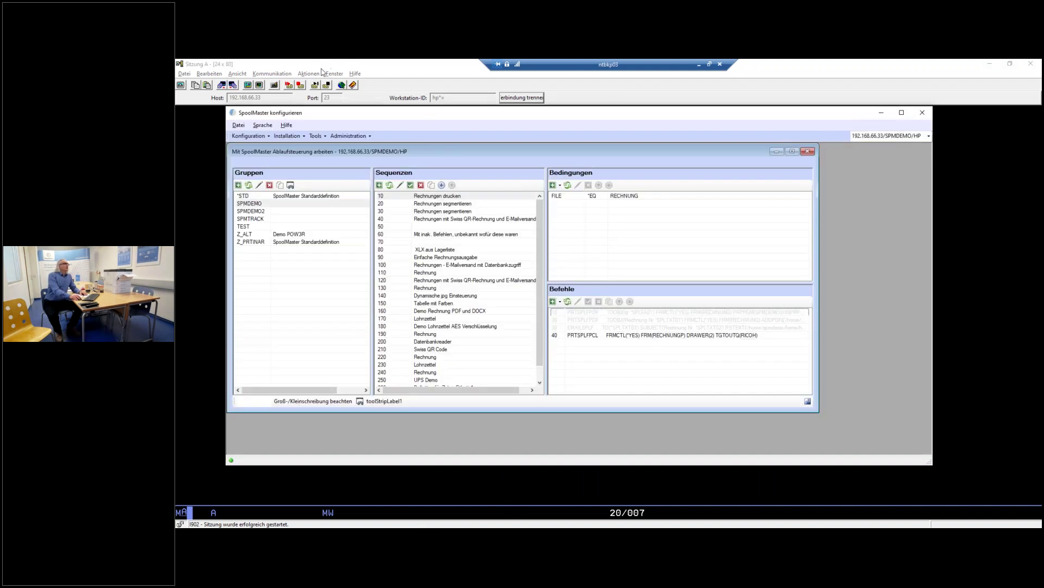
left_click(315, 137)
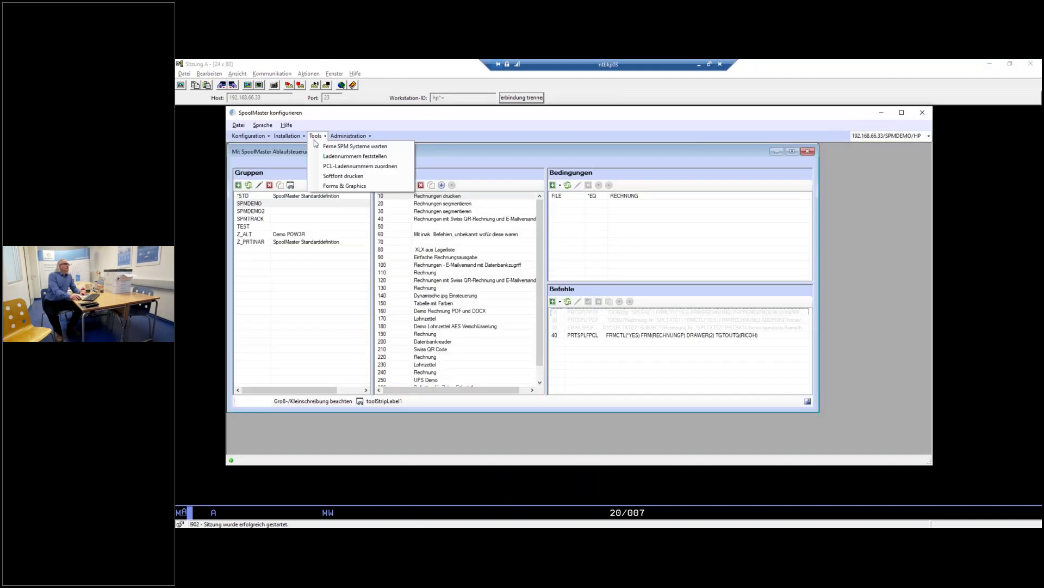
left_click(353, 167)
left_click_drag(386, 180, 597, 179)
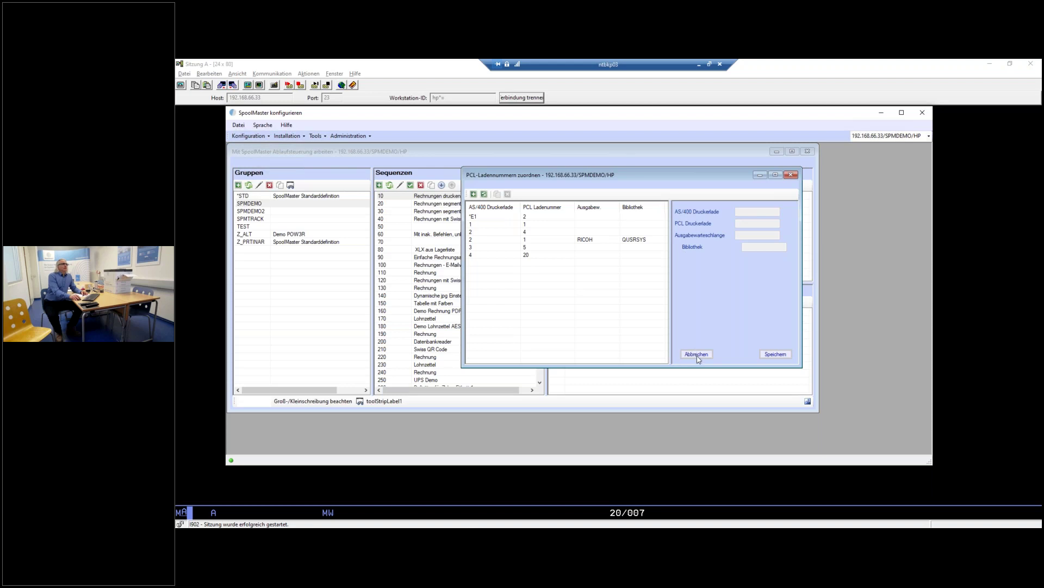
left_click(791, 175)
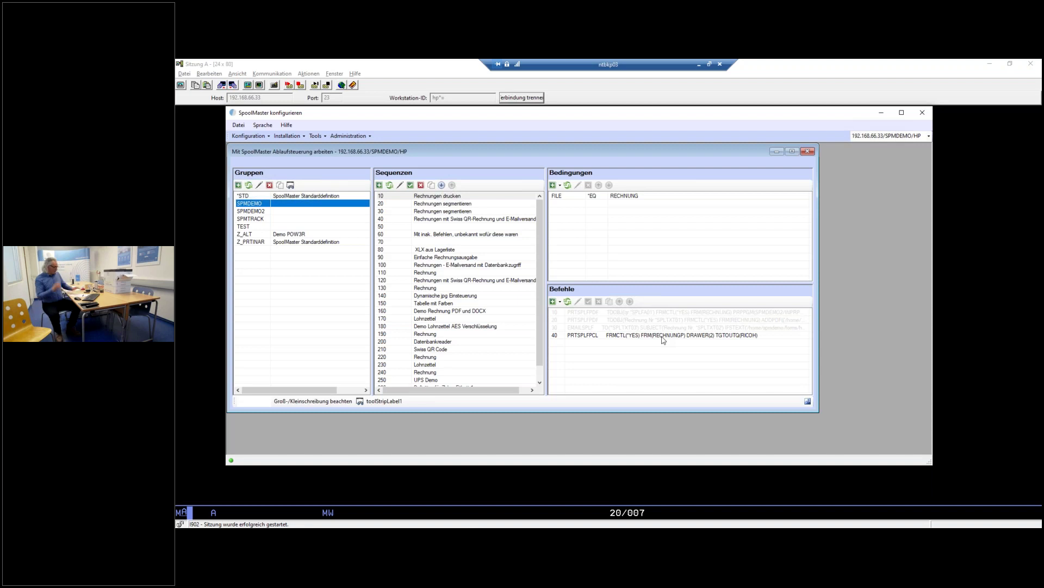
Switch to the PowerPoint slide show and advance to the slide "PJL Header für spezielle Anforderungen"
key("alt+Tab")
key("alt+Tab")
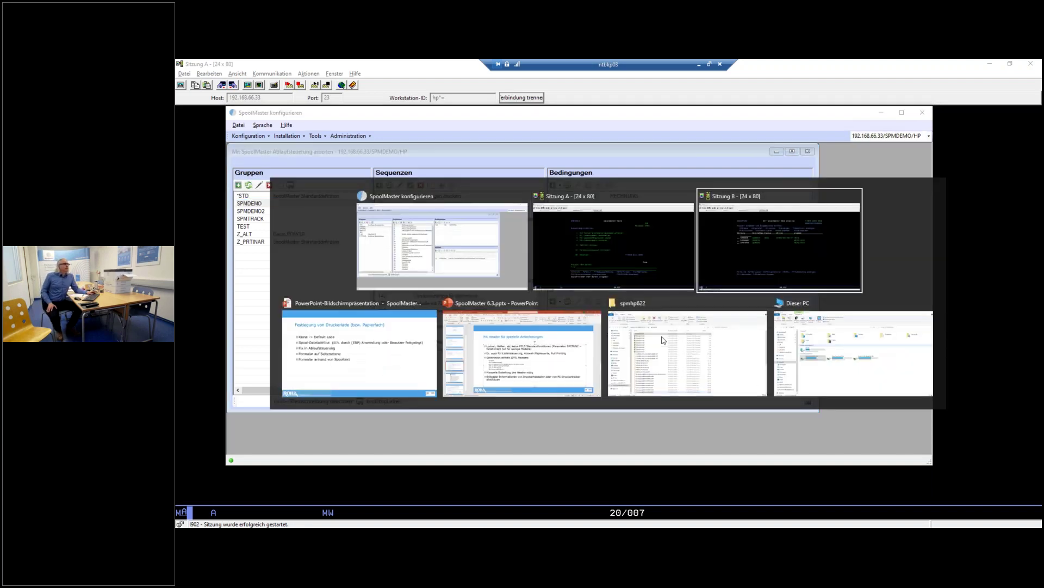
key("alt+Tab")
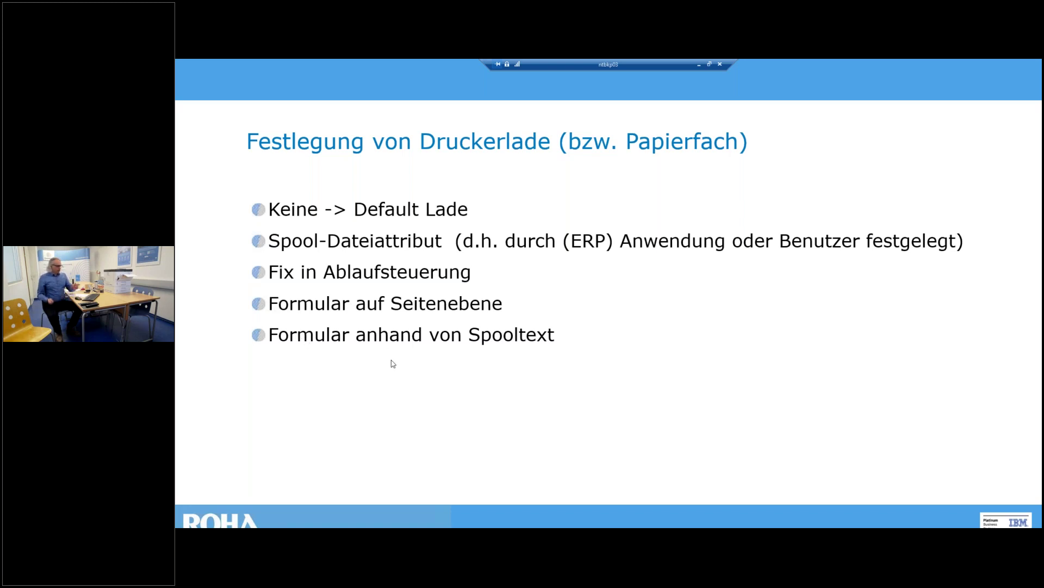
key("Page_Down")
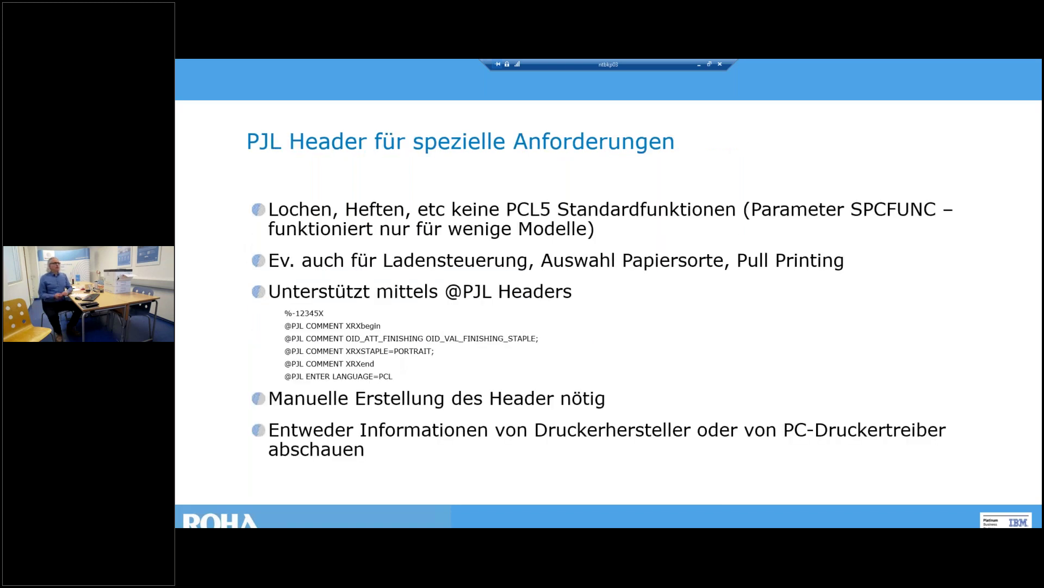